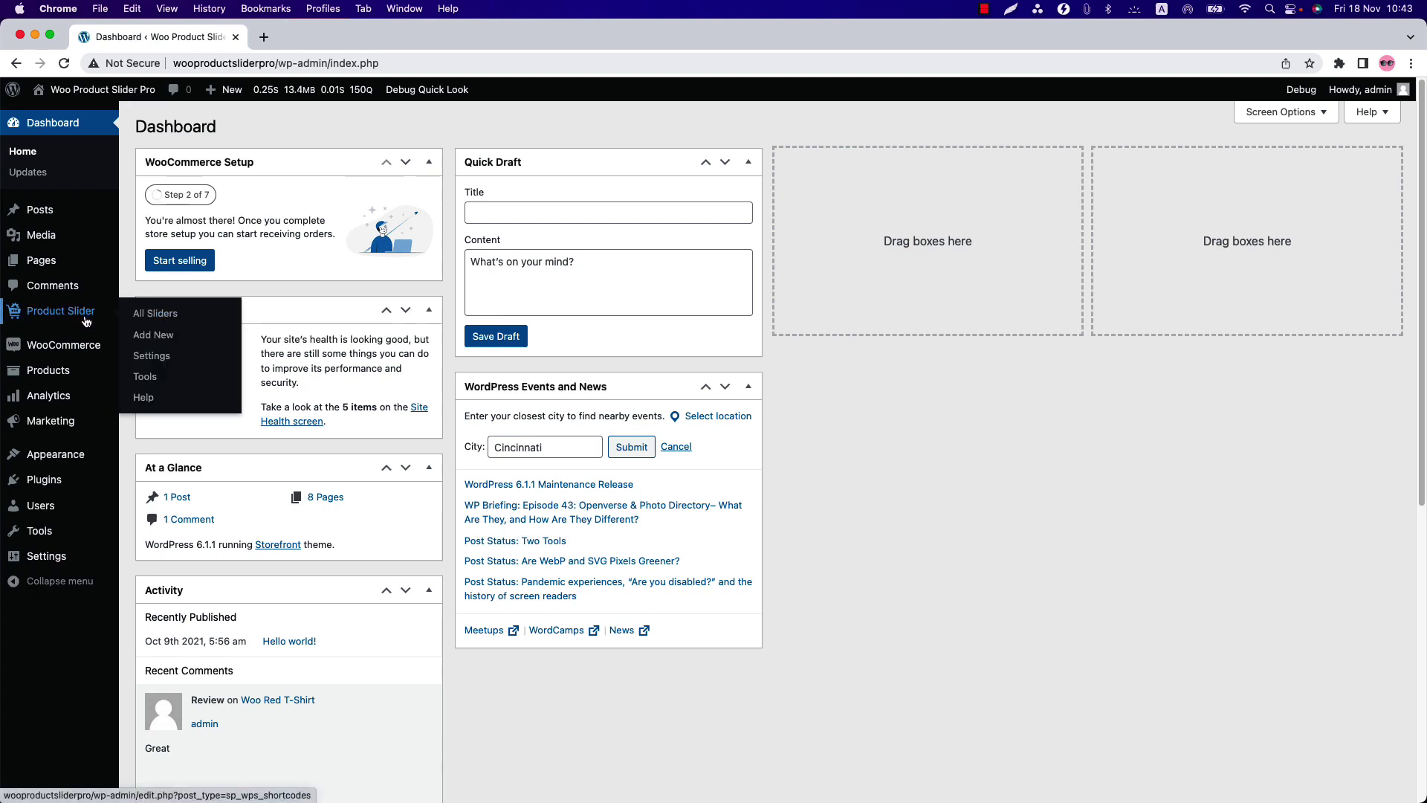
Start a new product slider from the All Sliders list.
{"action": "left_click", "coordinate": [154, 315]}
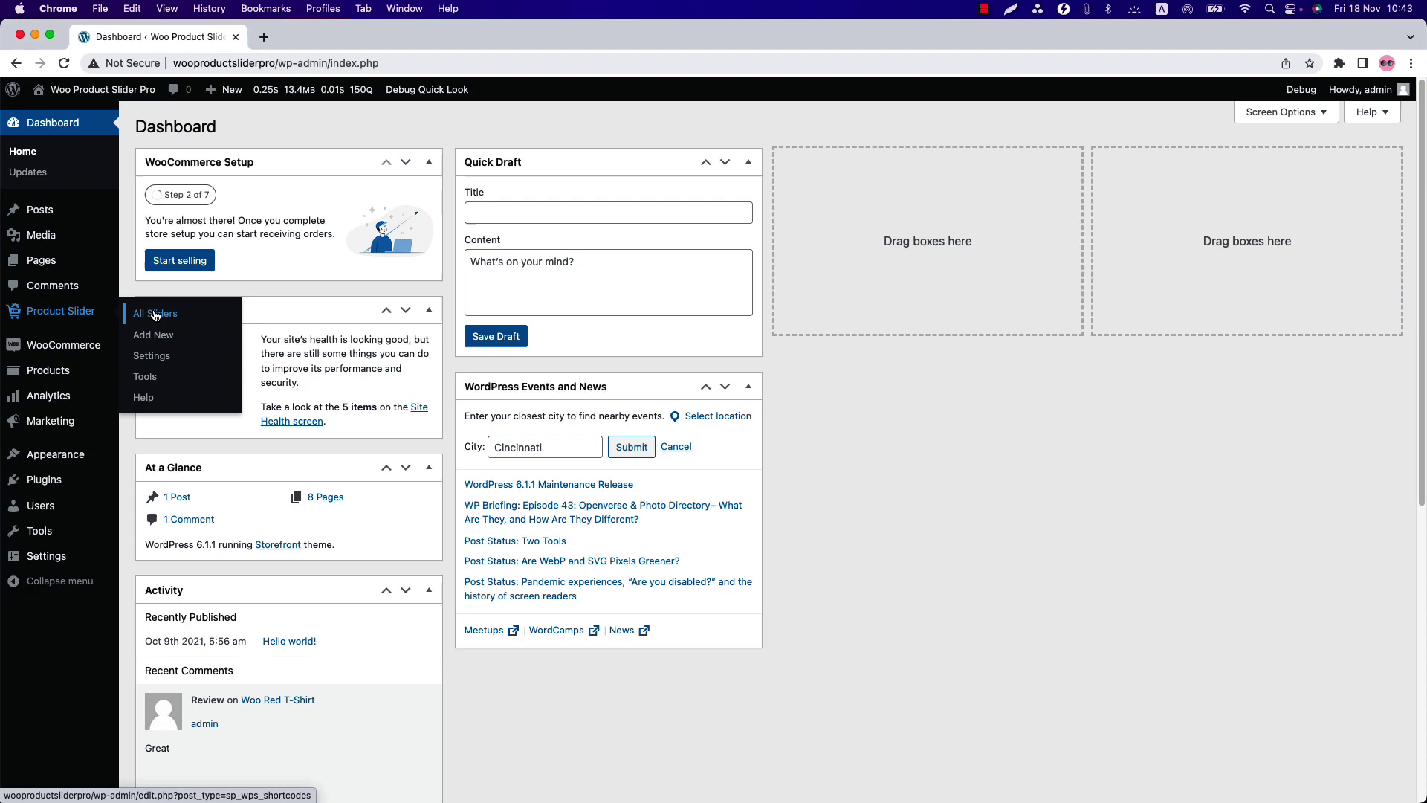
{"action": "left_click", "coordinate": [244, 127]}
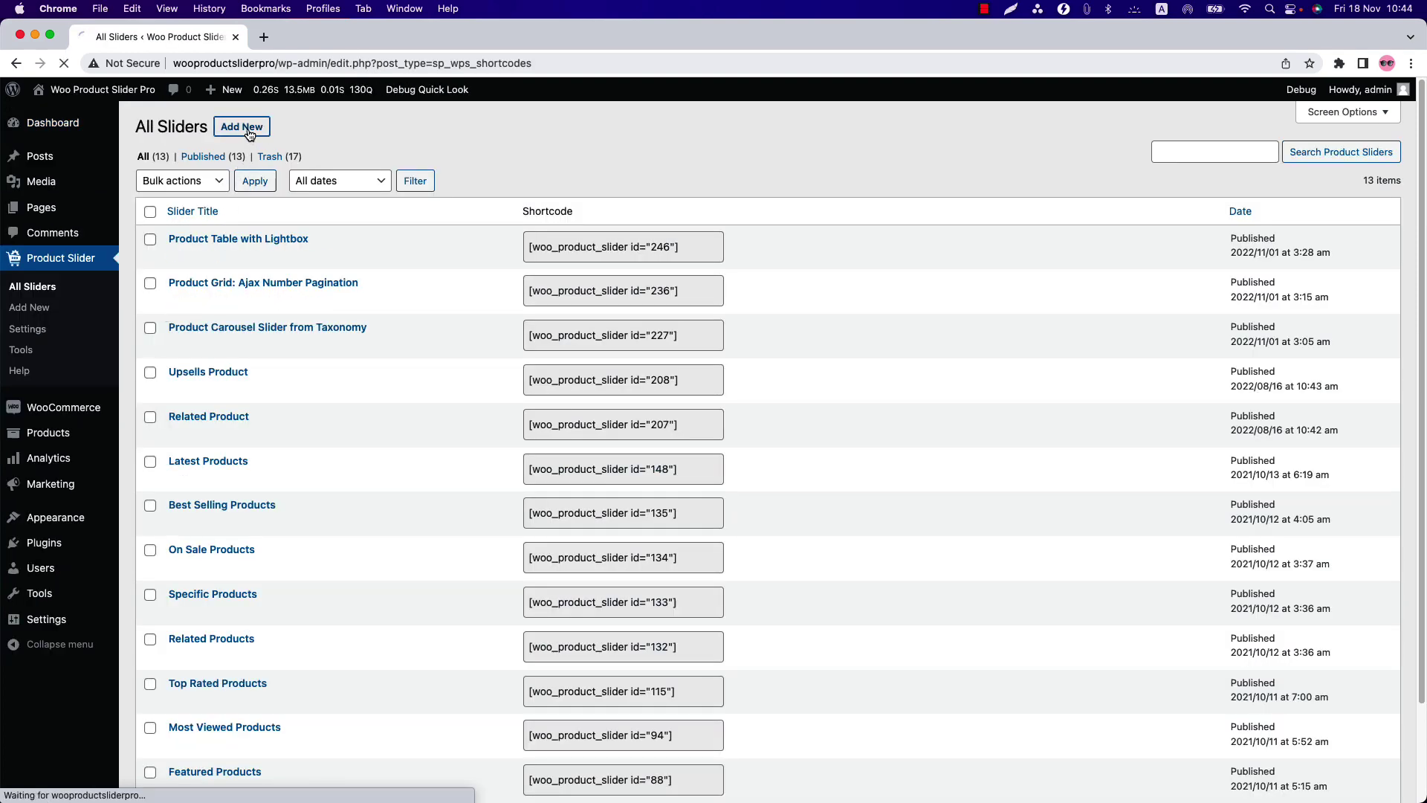
{"action": "type", "text": "Test"}
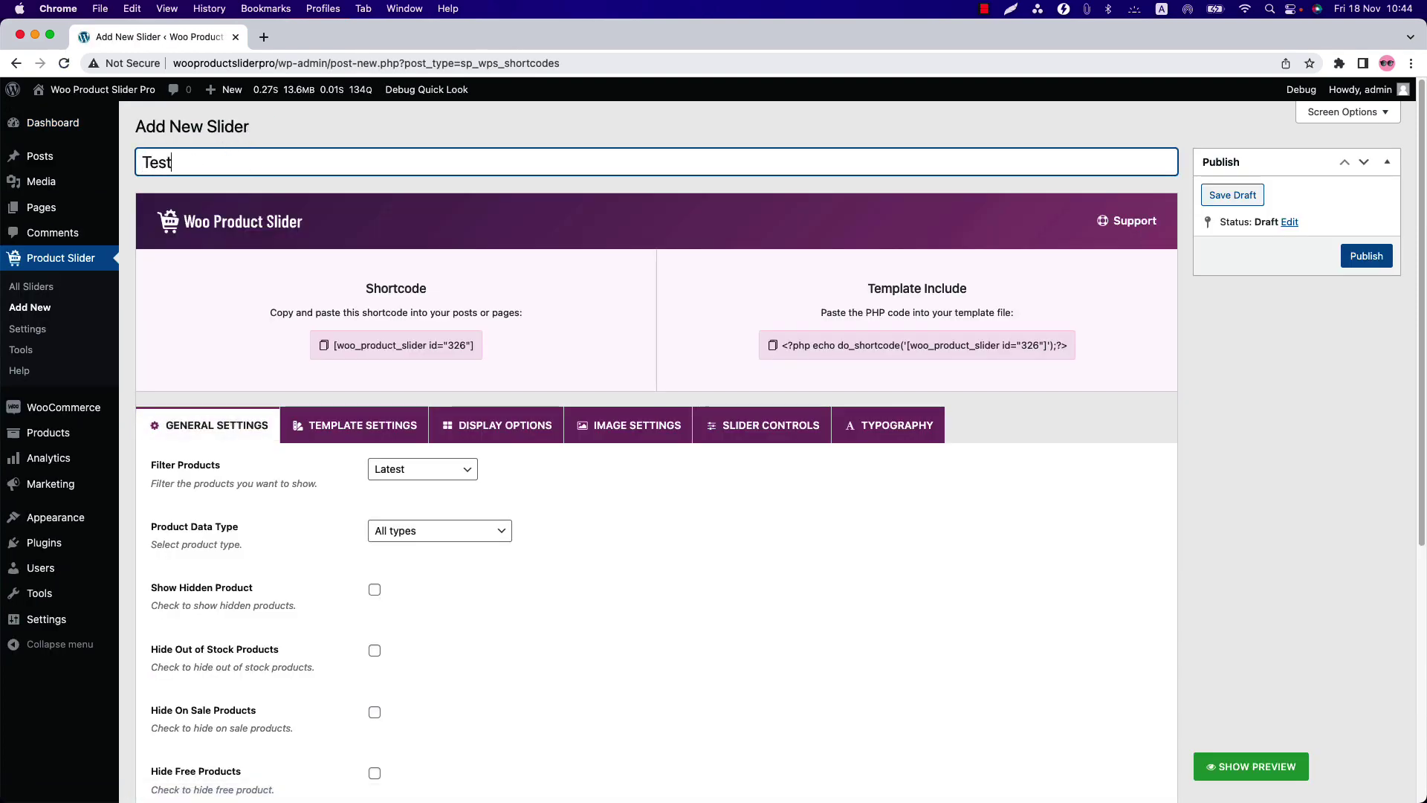
{"action": "type", "text": " Show"}
Filter the slider to the Tshirts category, publish it, and start a new page.
{"action": "left_click", "coordinate": [388, 469]}
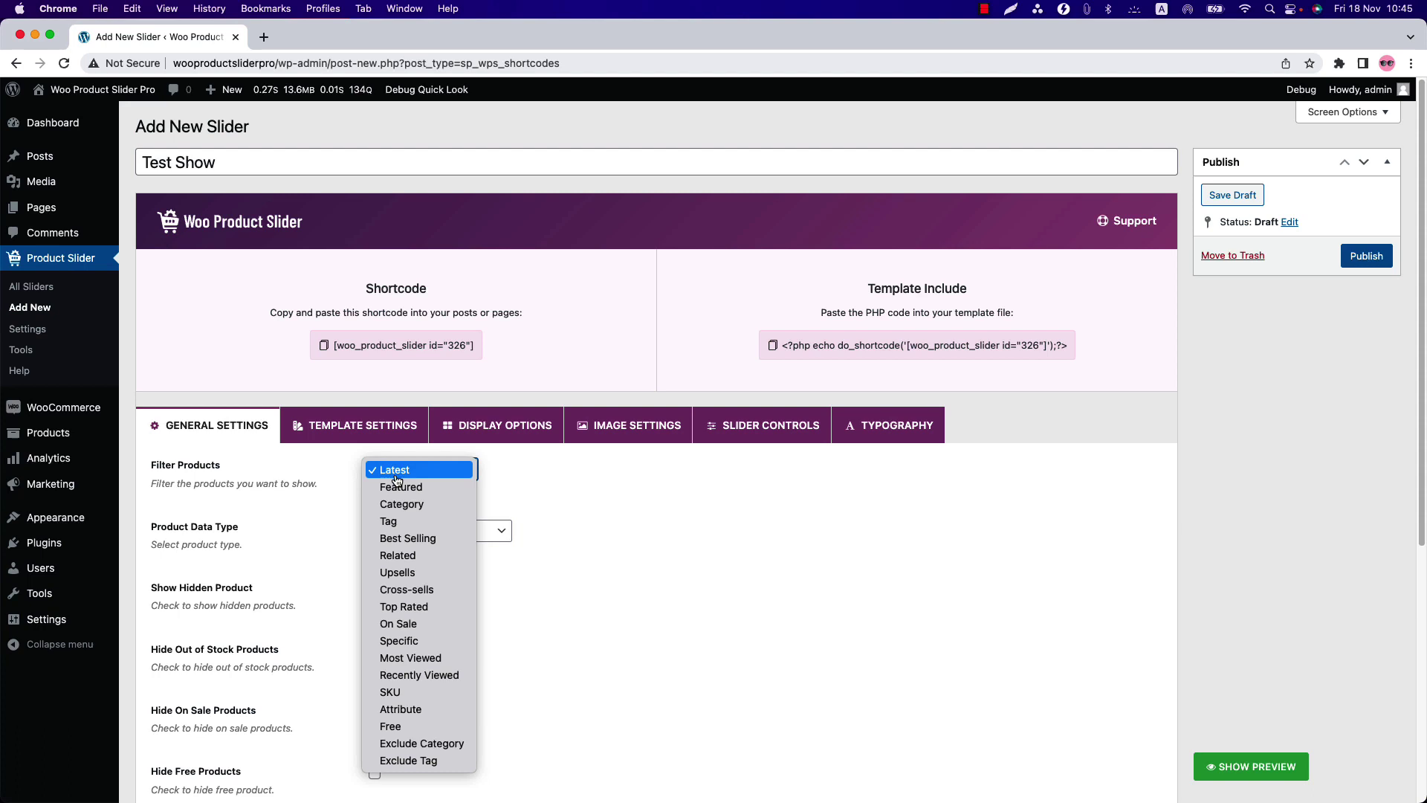
{"action": "left_click", "coordinate": [401, 505]}
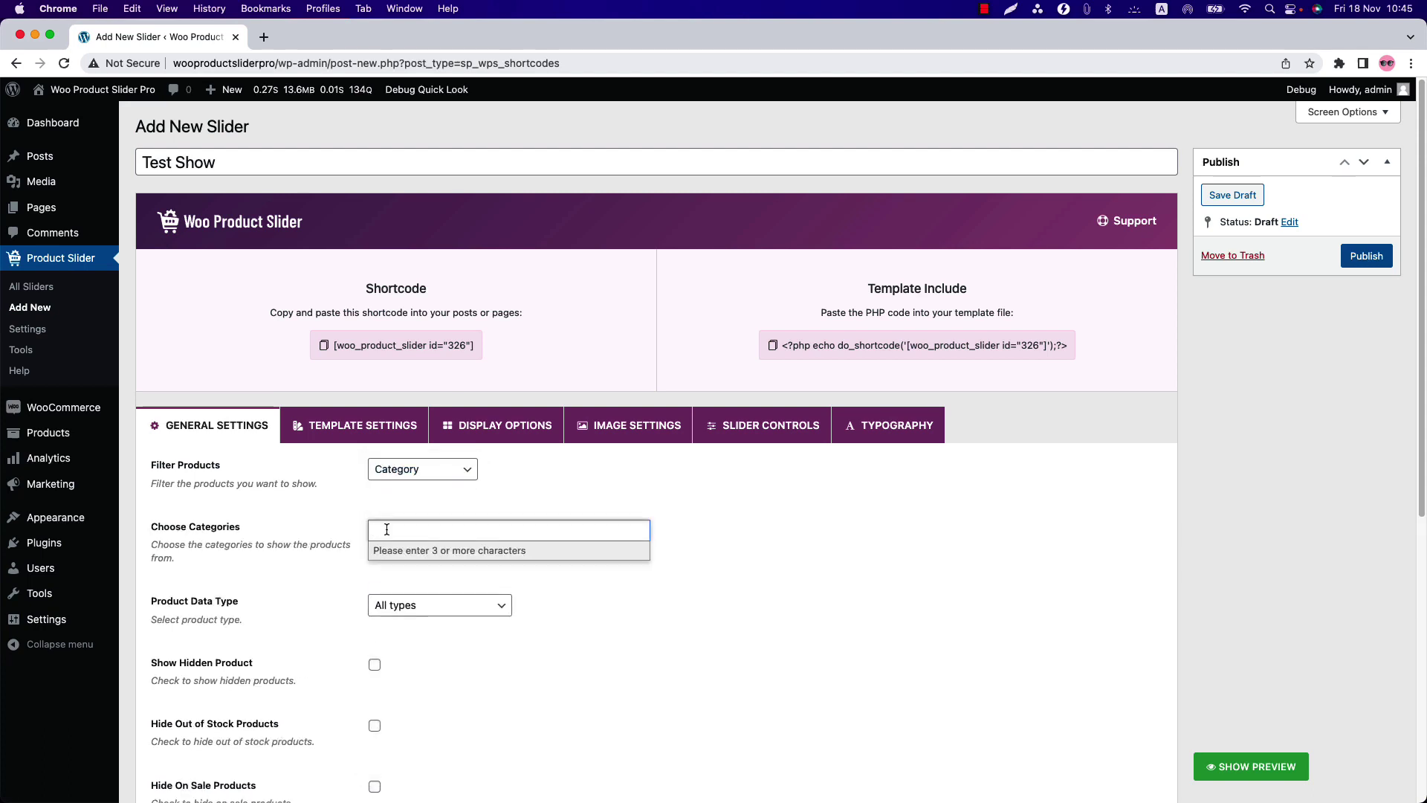
{"action": "type", "text": "tshi"}
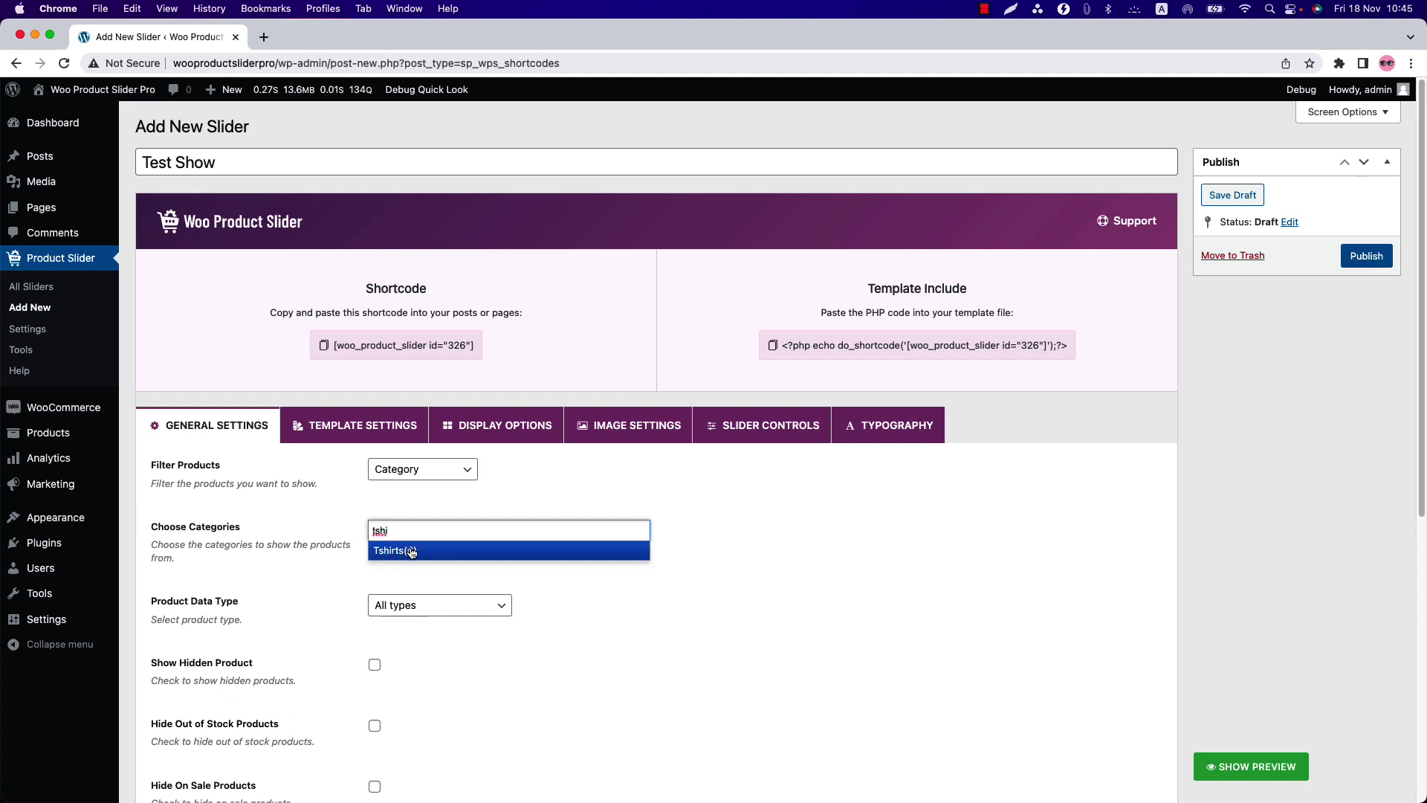
{"action": "left_click", "coordinate": [403, 550]}
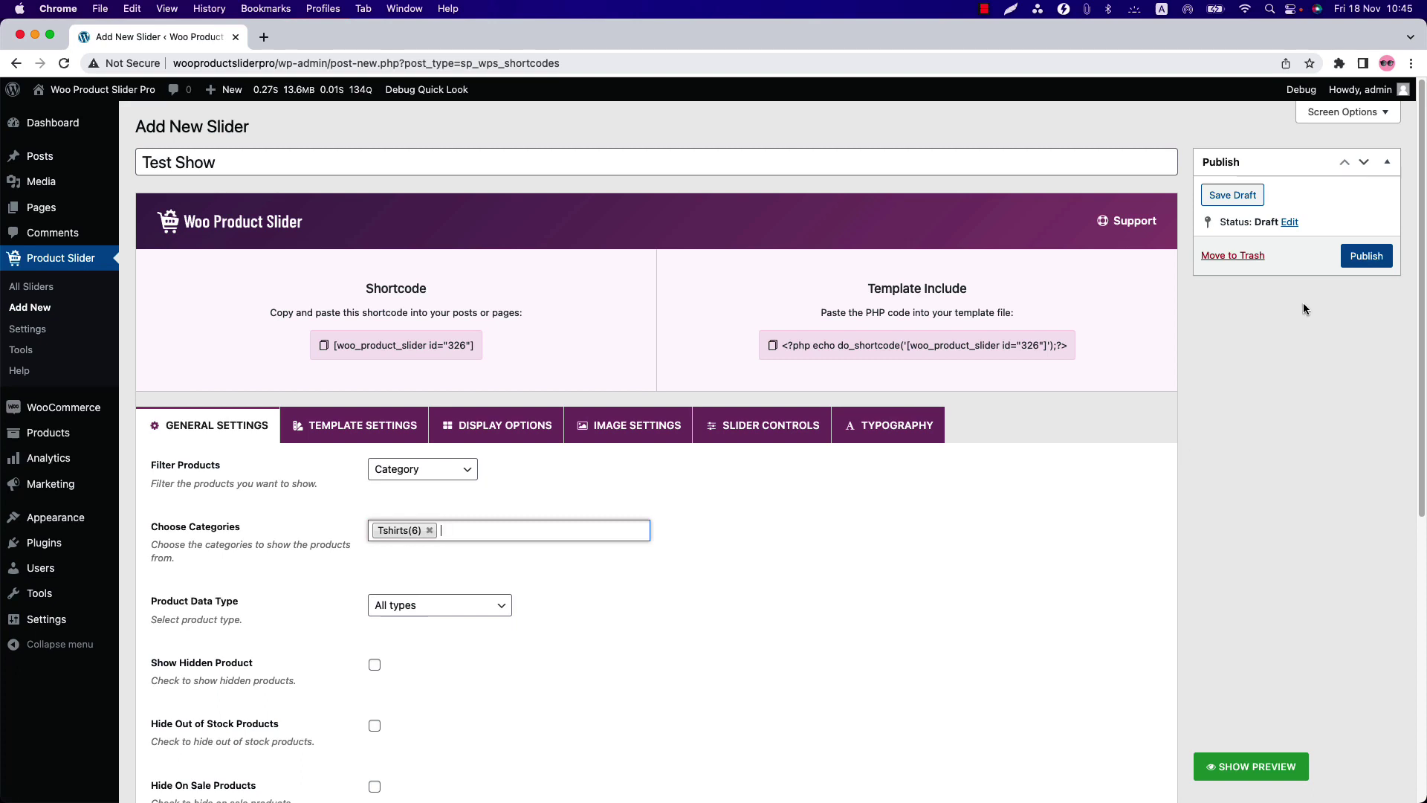
{"action": "left_click", "coordinate": [1351, 261]}
{"action": "mouse_move", "coordinate": [41, 208]}
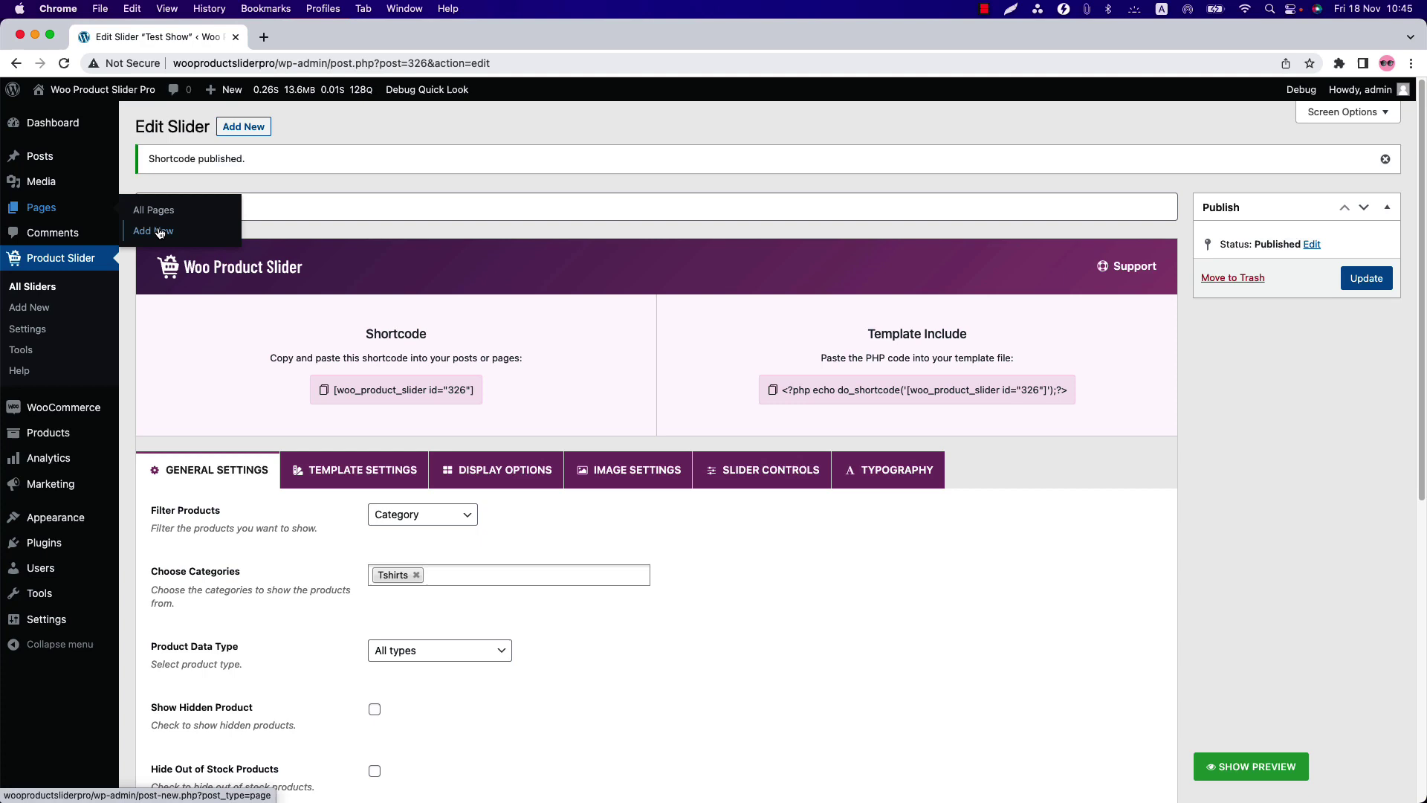
{"action": "left_click", "coordinate": [156, 232], "text": "super"}
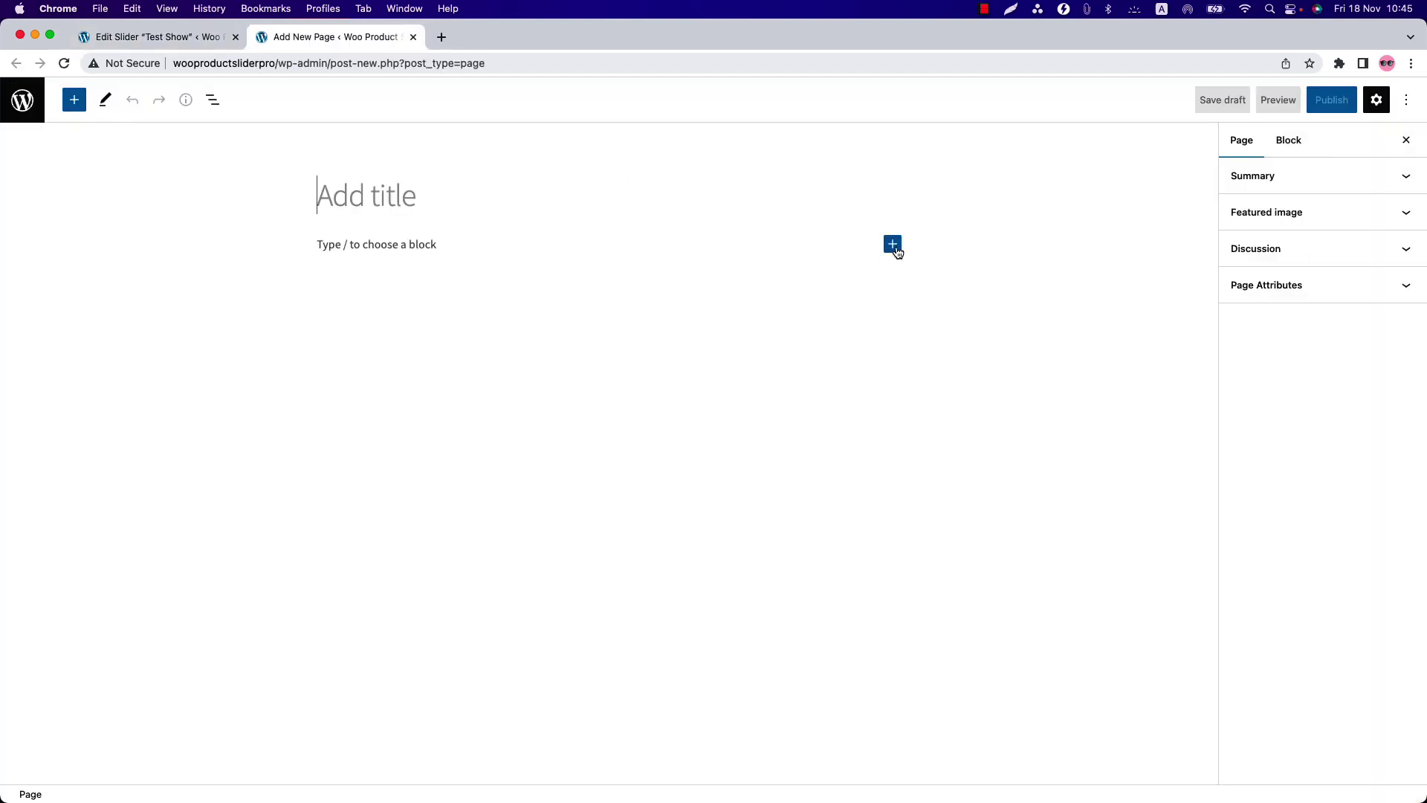
Insert a Woo Product Slider Pro block showing the 'Test Show #(326)' shortcode.
{"action": "left_click", "coordinate": [891, 244]}
{"action": "left_click", "coordinate": [935, 348]}
{"action": "left_click", "coordinate": [424, 342]}
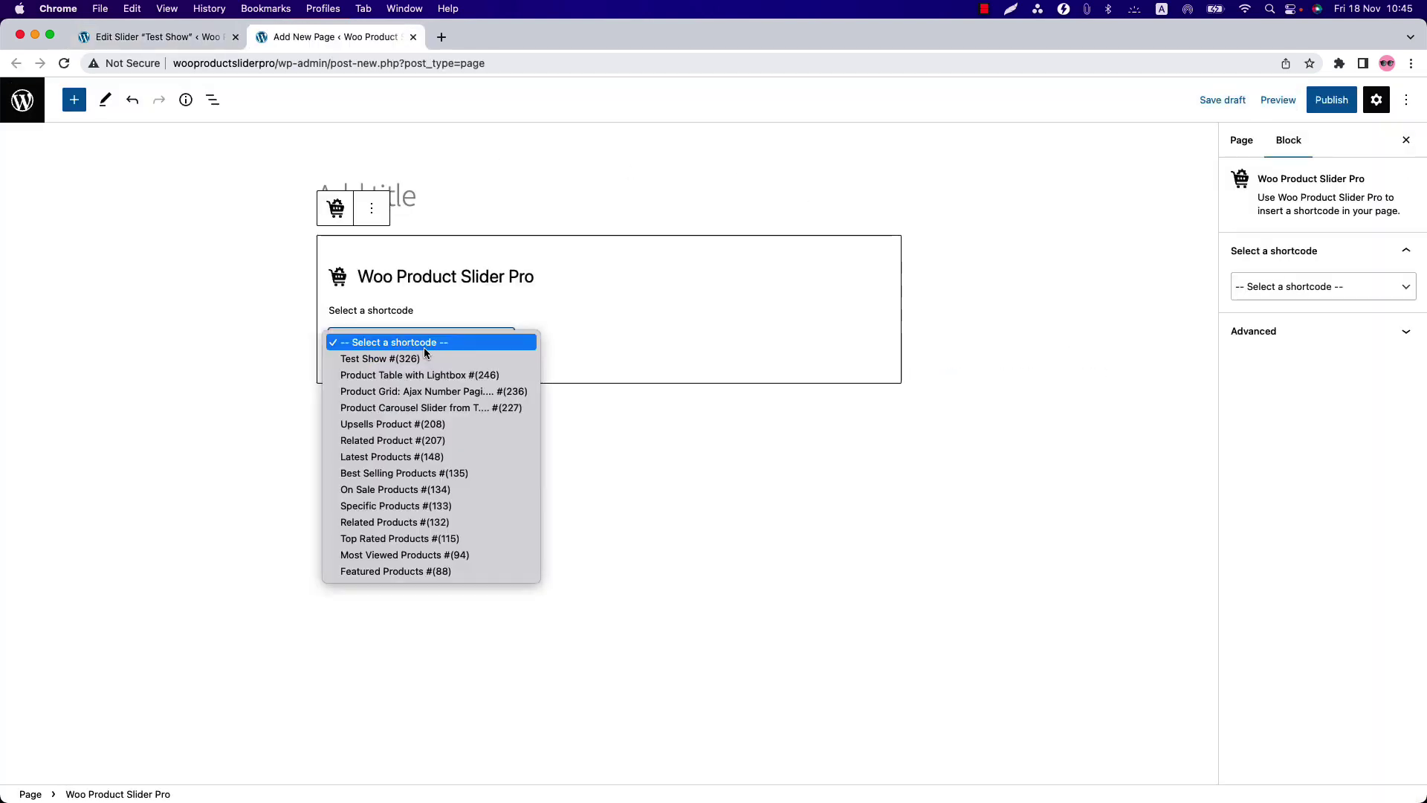
{"action": "left_click", "coordinate": [413, 359]}
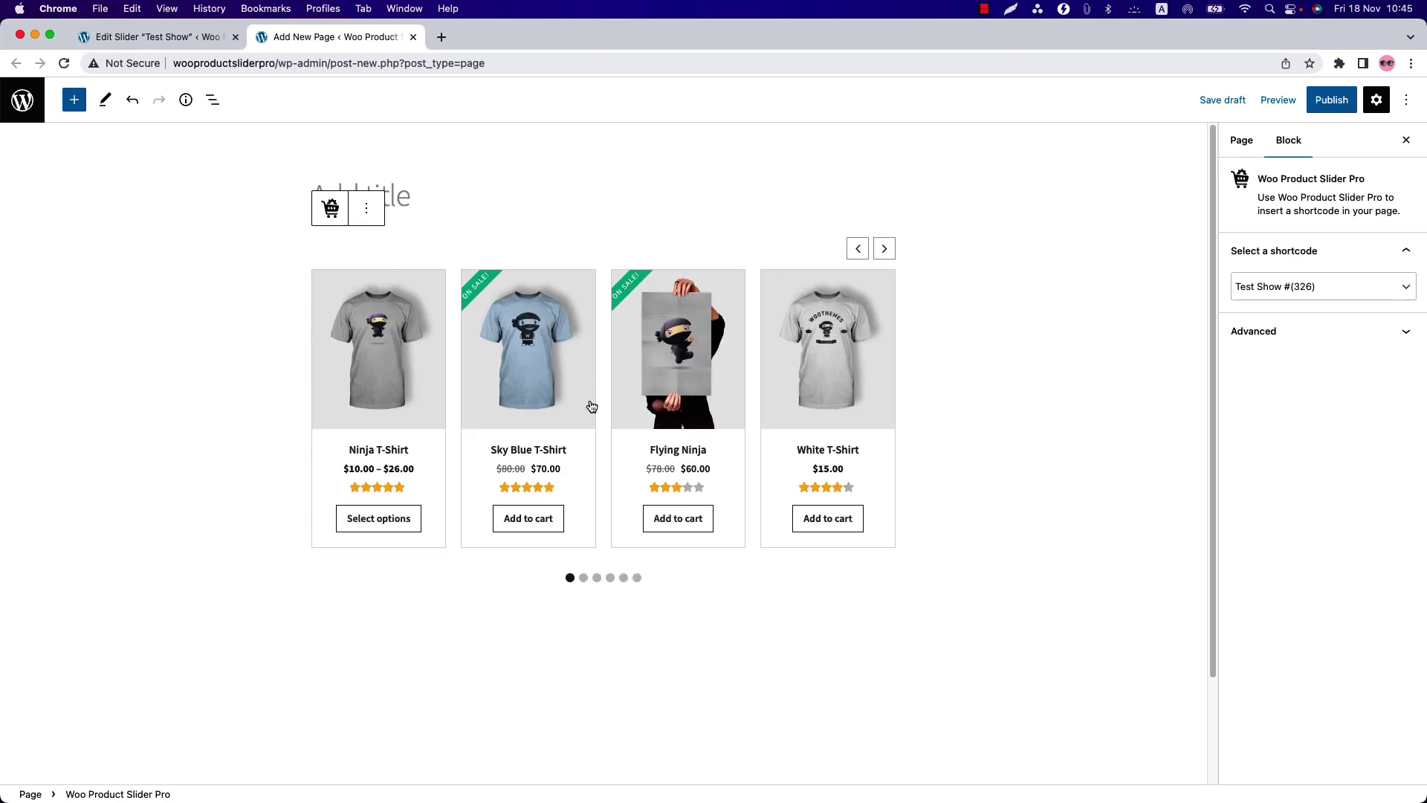
Publish the page and view it live.
{"action": "left_click", "coordinate": [770, 393]}
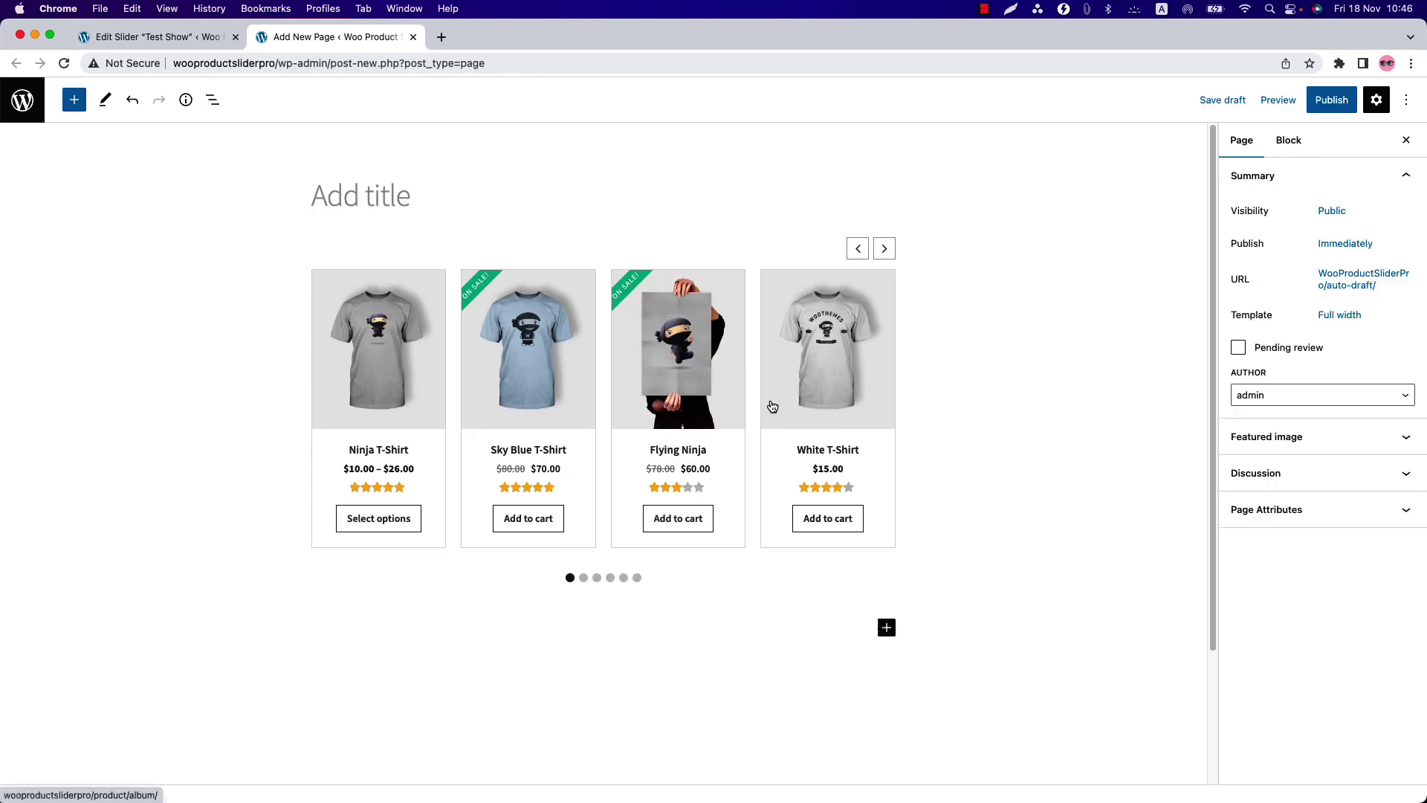
{"action": "left_click", "coordinate": [1332, 100]}
{"action": "left_click", "coordinate": [1274, 99]}
{"action": "left_click", "coordinate": [1265, 264]}
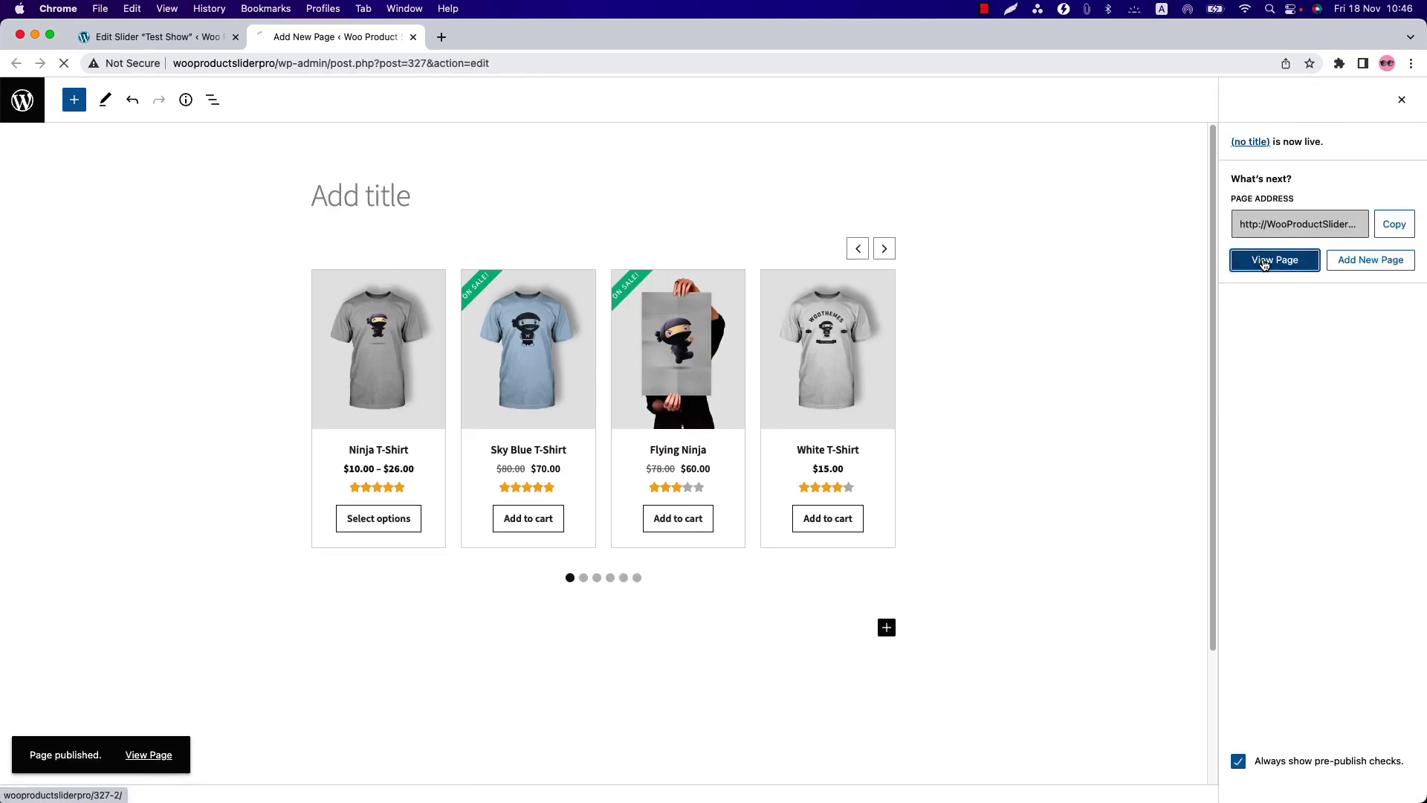
{"action": "scroll", "coordinate": [1183, 485], "scroll_direction": "down", "scroll_amount": 3}
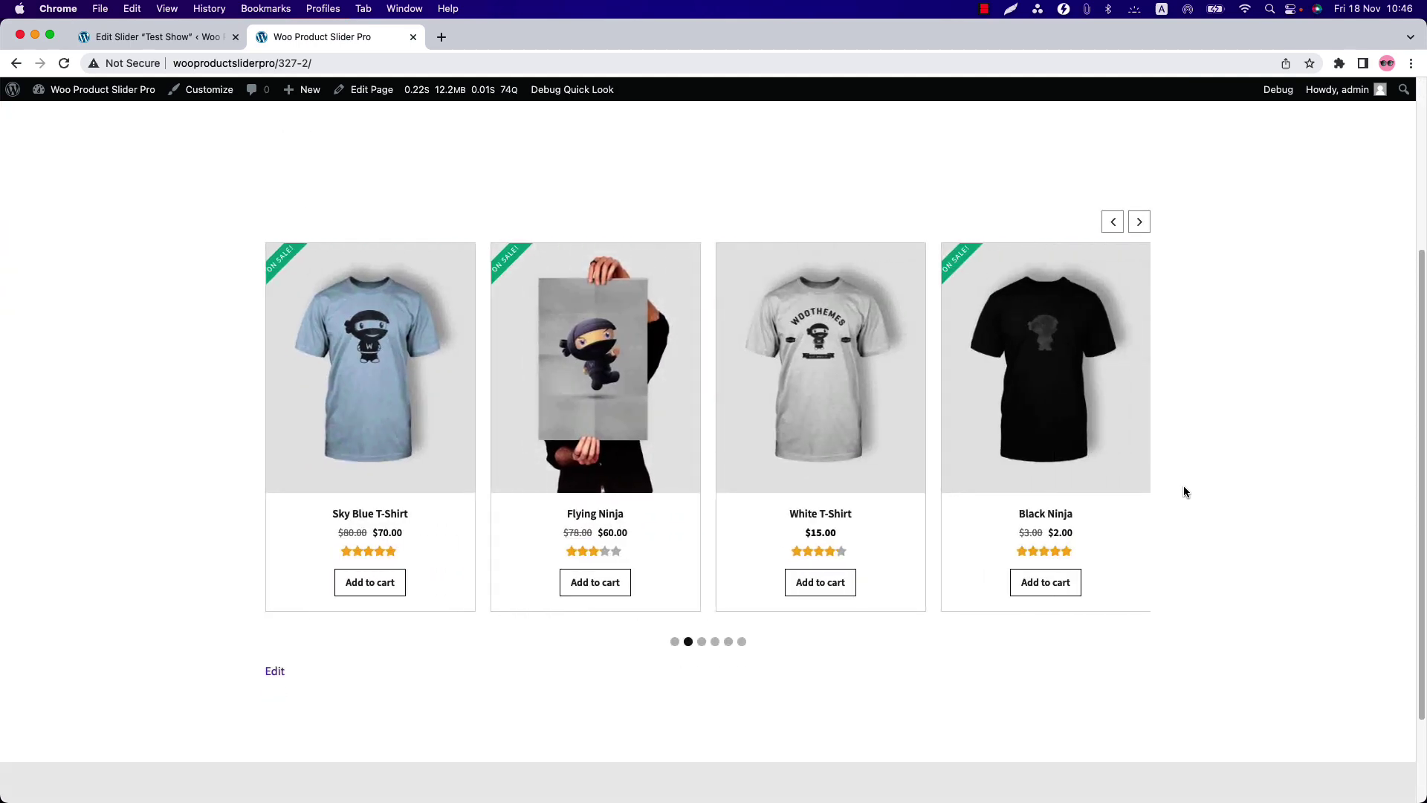
Swipe the live carousel forward three products and clear the stray text selection.
{"action": "left_click_drag", "start_coordinate": [908, 370], "coordinate": [624, 375]}
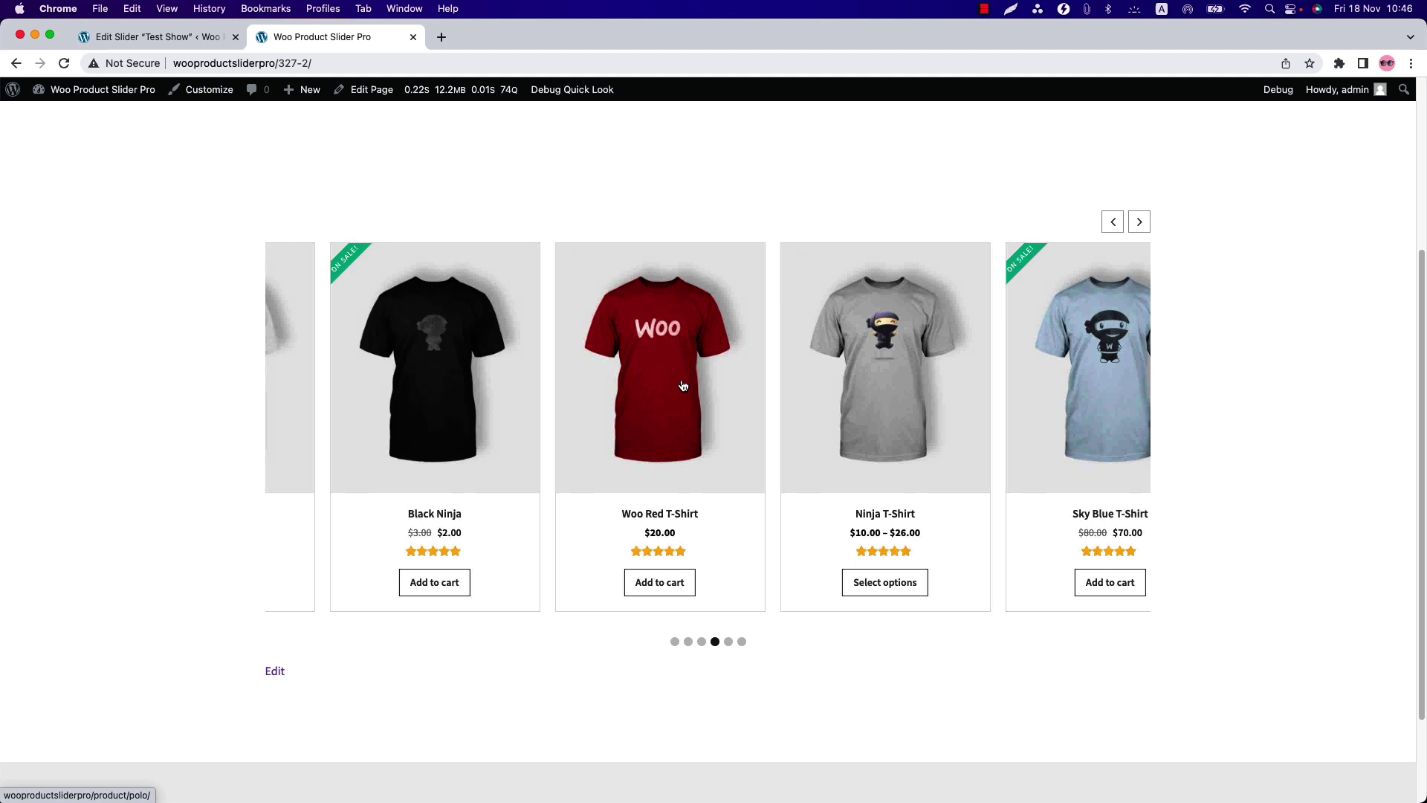
{"action": "left_click", "coordinate": [755, 167]}
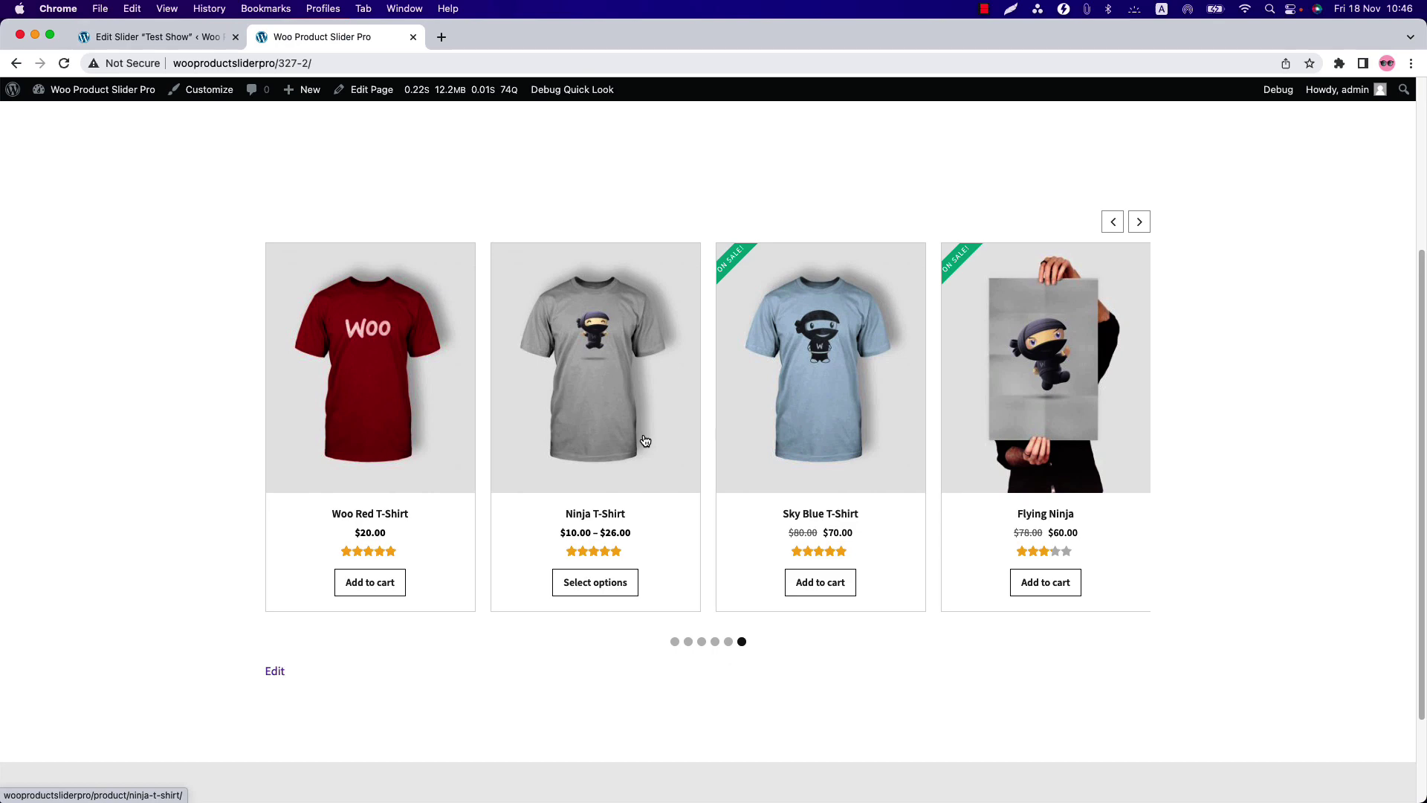
Back in Test Show's settings, switch Filter Products to Exclude Category and select the exclude-categories field.
{"action": "left_click", "coordinate": [137, 37]}
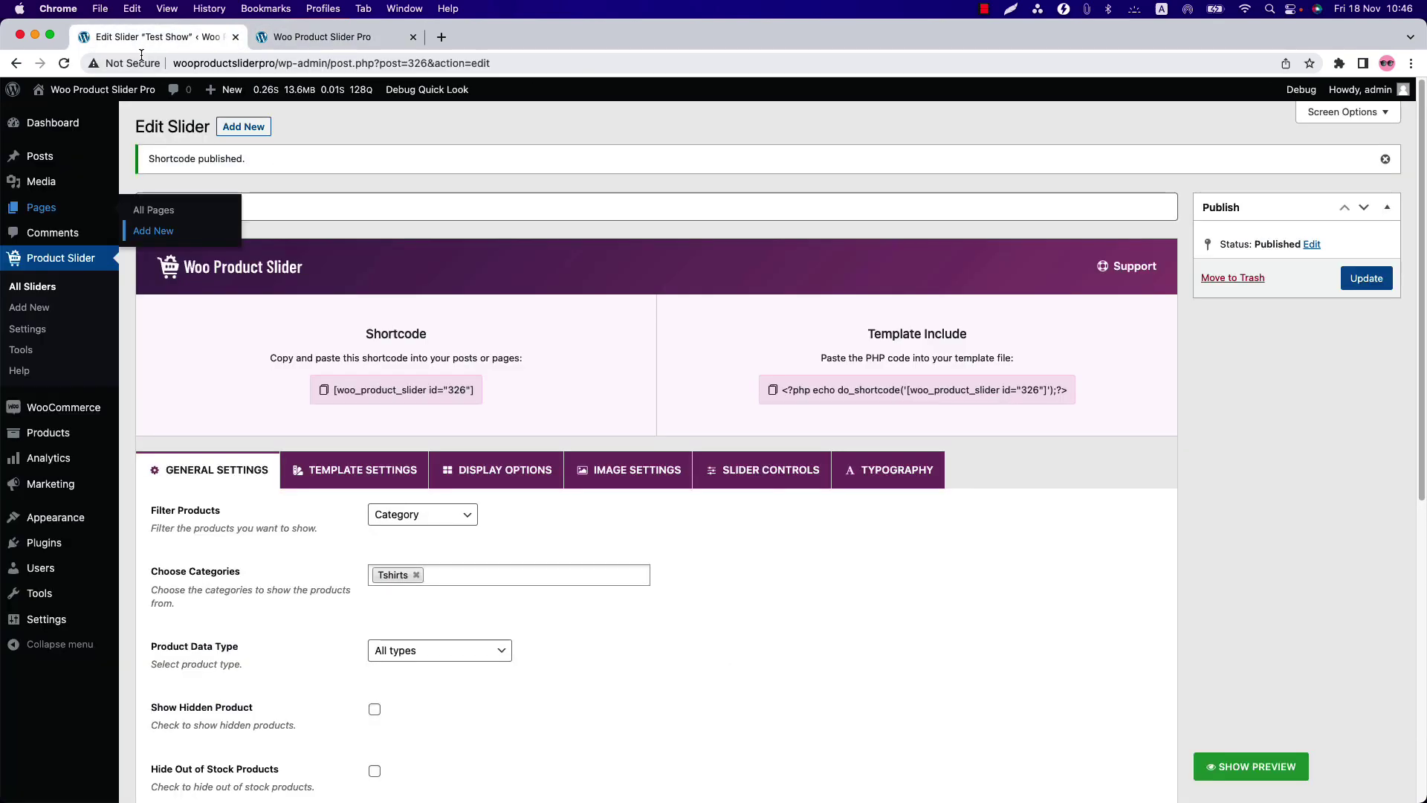
{"action": "scroll", "coordinate": [277, 604], "scroll_direction": "down", "scroll_amount": 2}
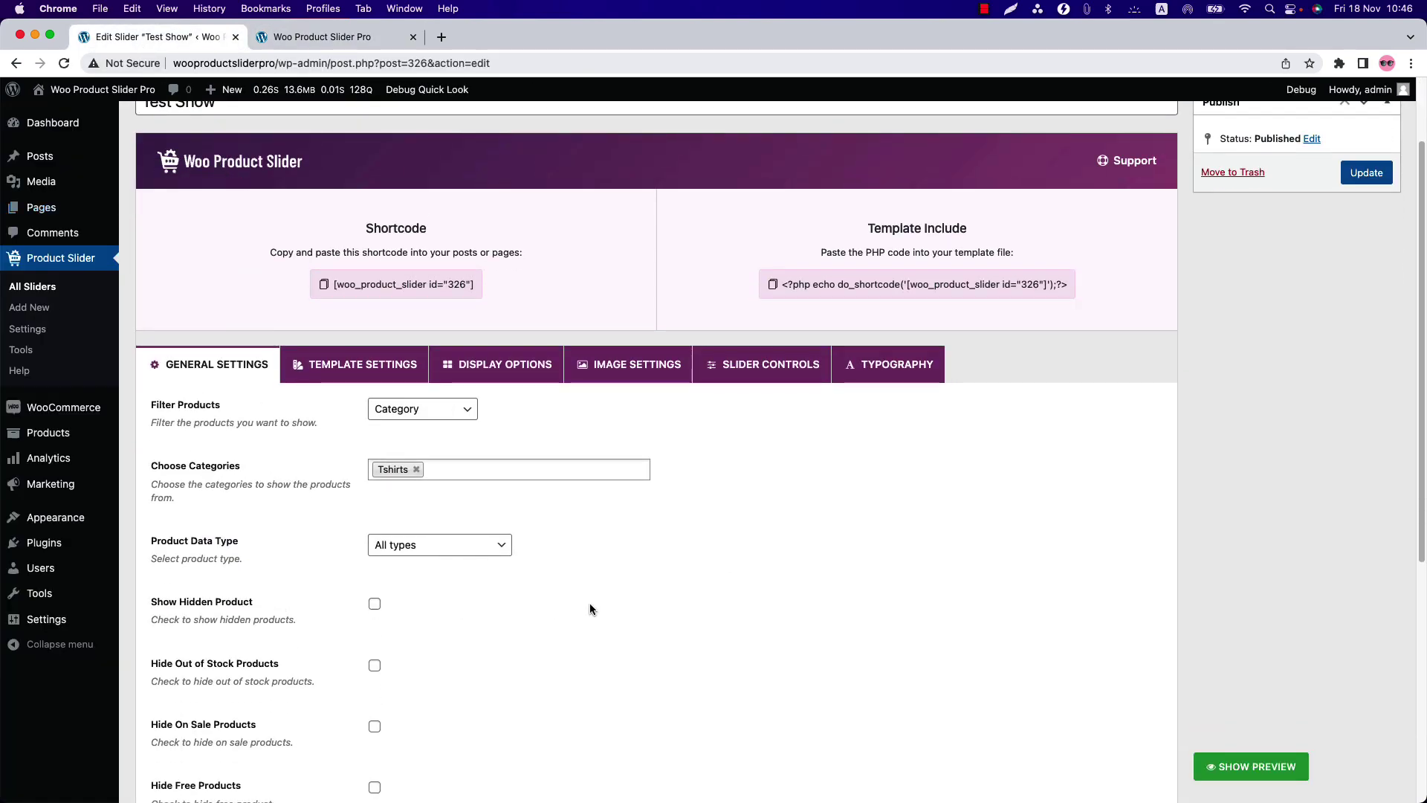
{"action": "left_click", "coordinate": [437, 414]}
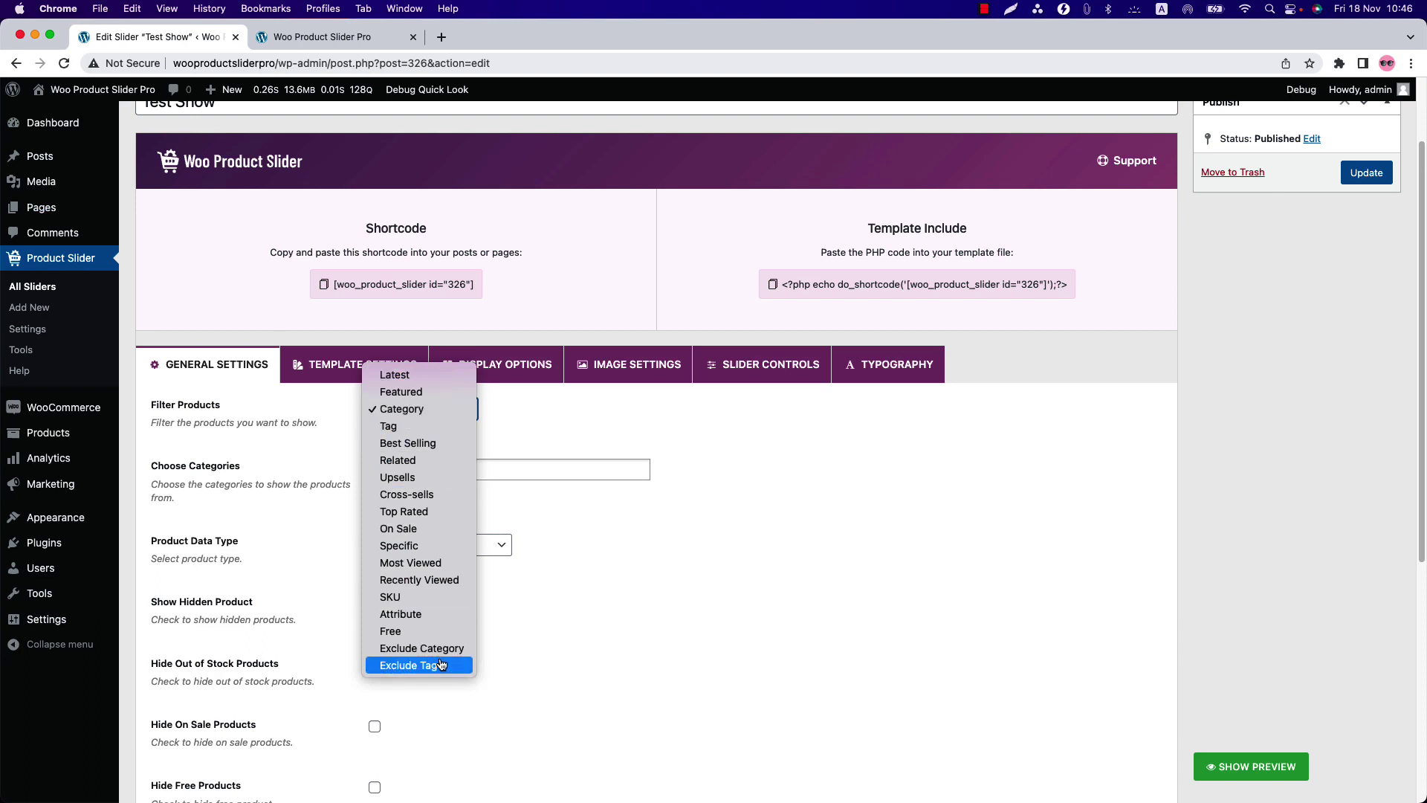
{"action": "left_click", "coordinate": [421, 648]}
{"action": "left_click", "coordinate": [420, 469]}
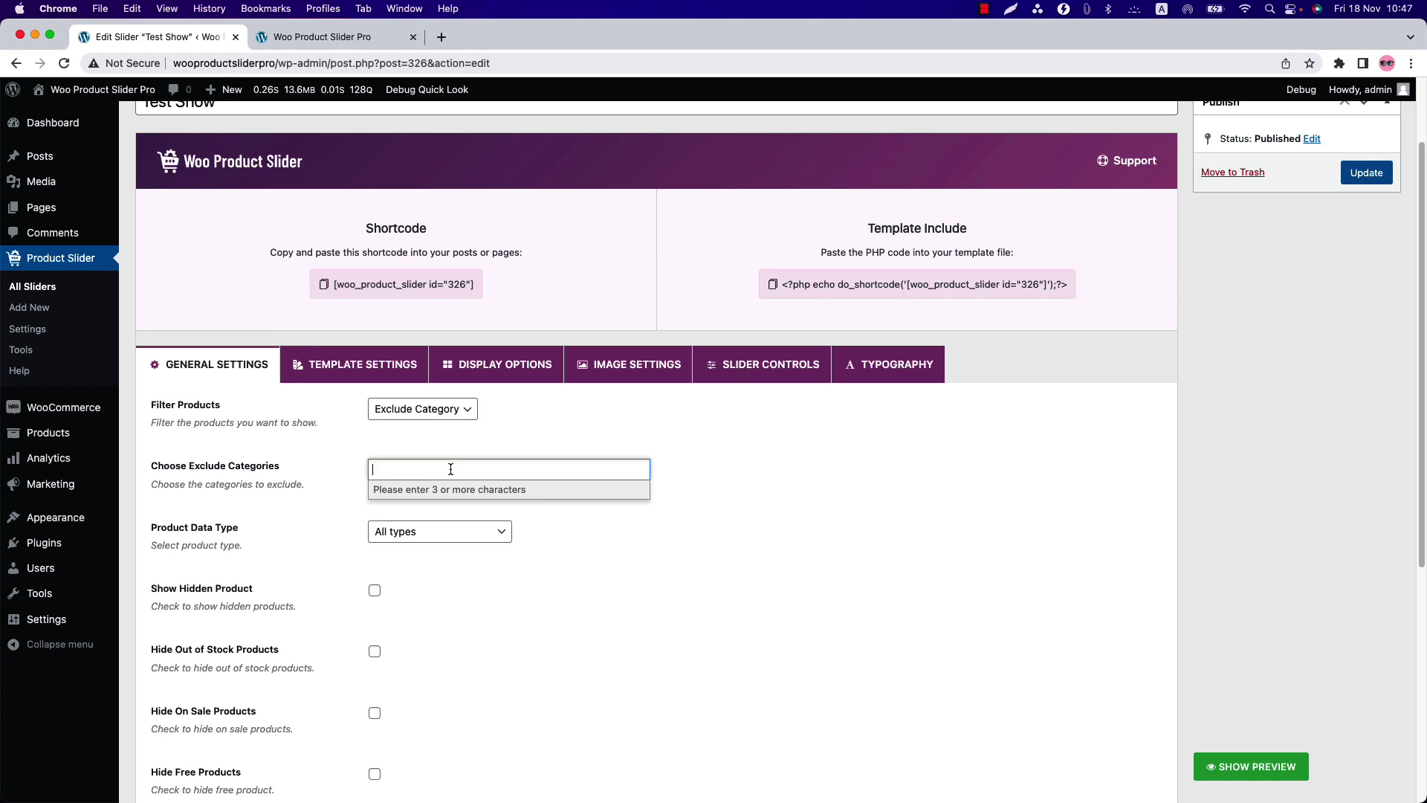
{"action": "scroll", "coordinate": [462, 513], "scroll_direction": "down", "scroll_amount": 1}
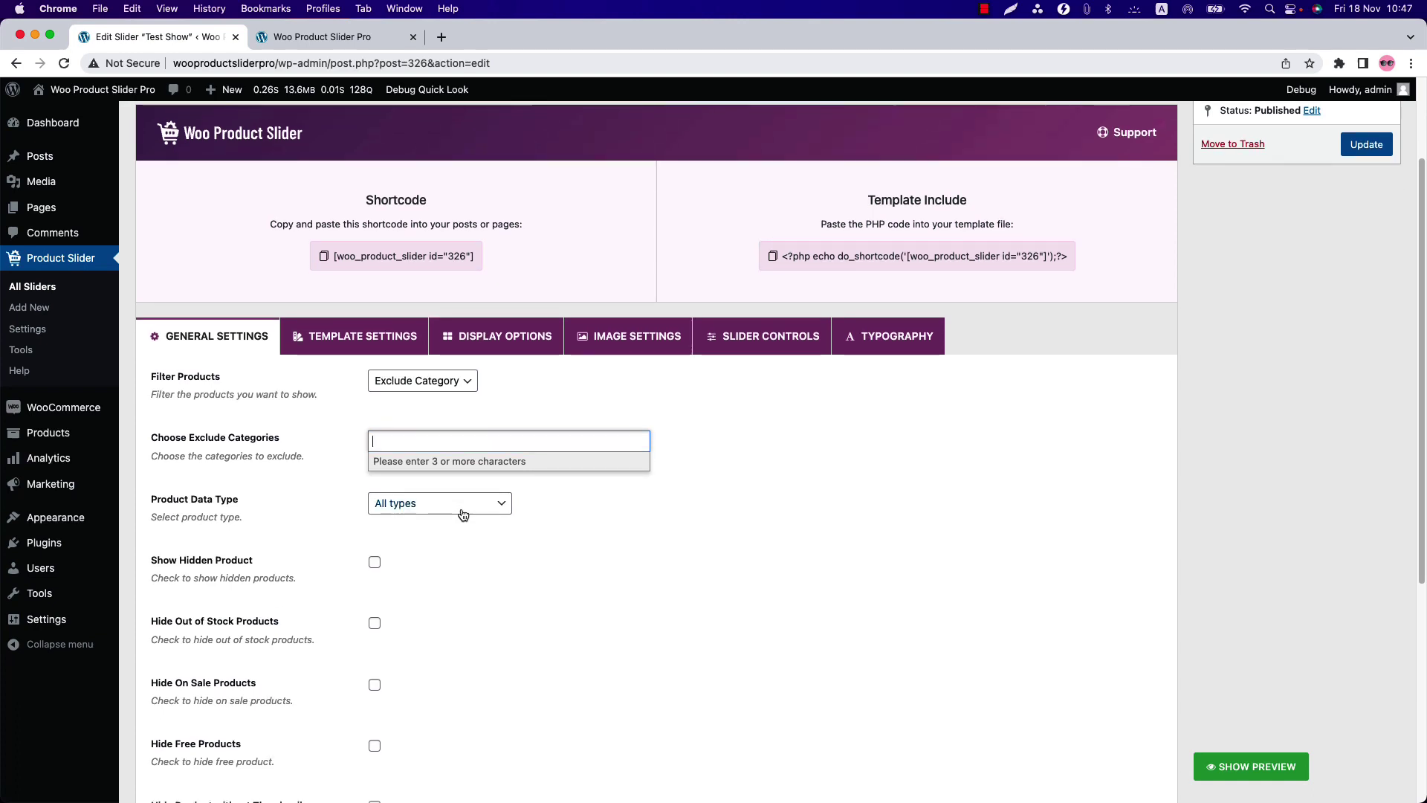